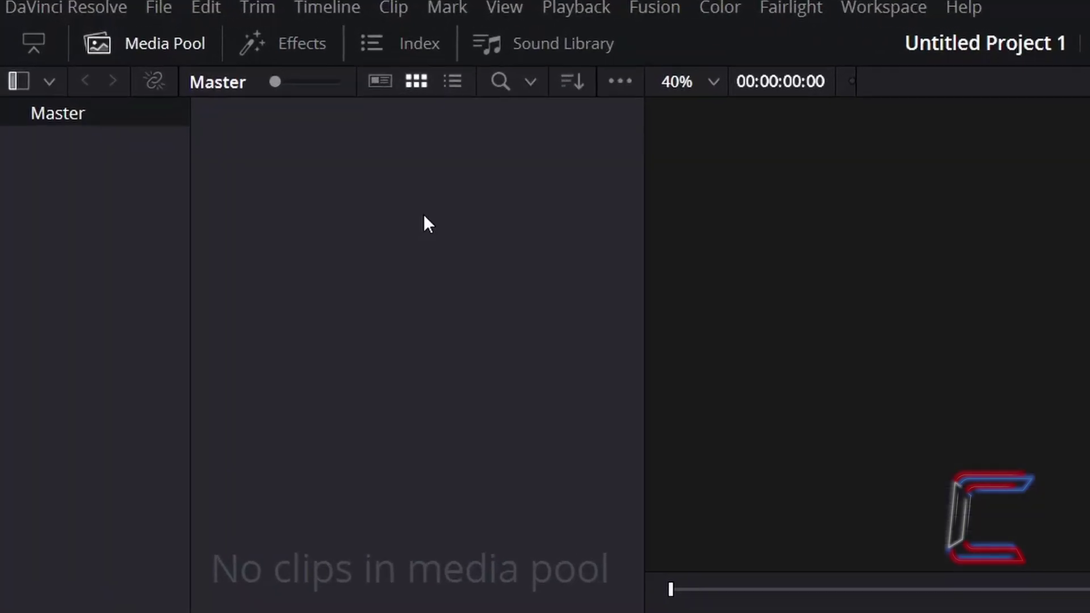
Show the EasyEdit - Titles Pro v3.0 title presets and scroll through the one- and two-line designs
{"action": "left_click", "coordinate": [355, 60]}
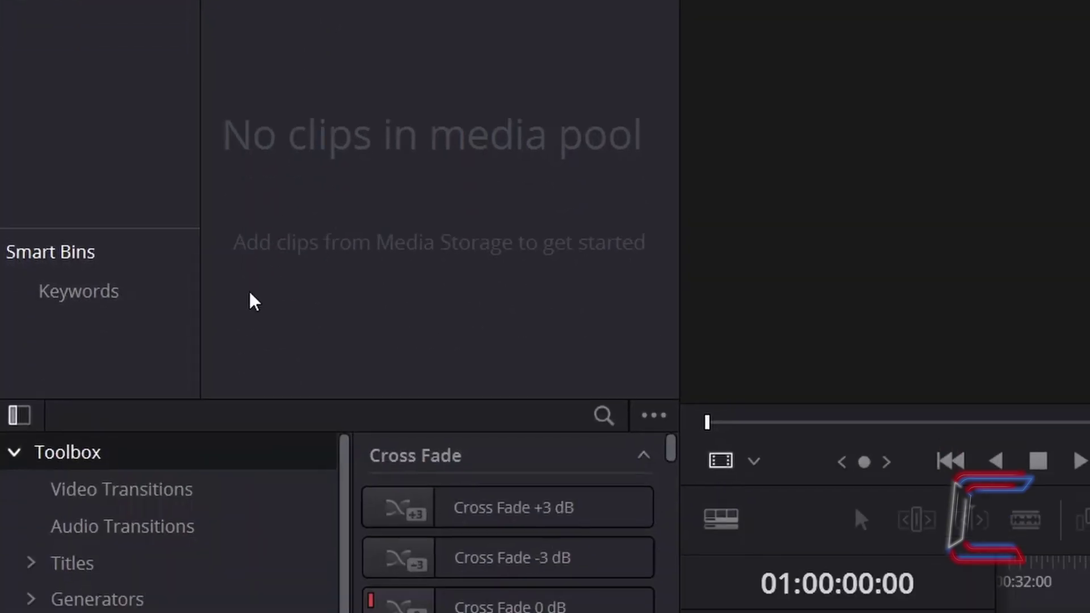
{"action": "left_click", "coordinate": [114, 263]}
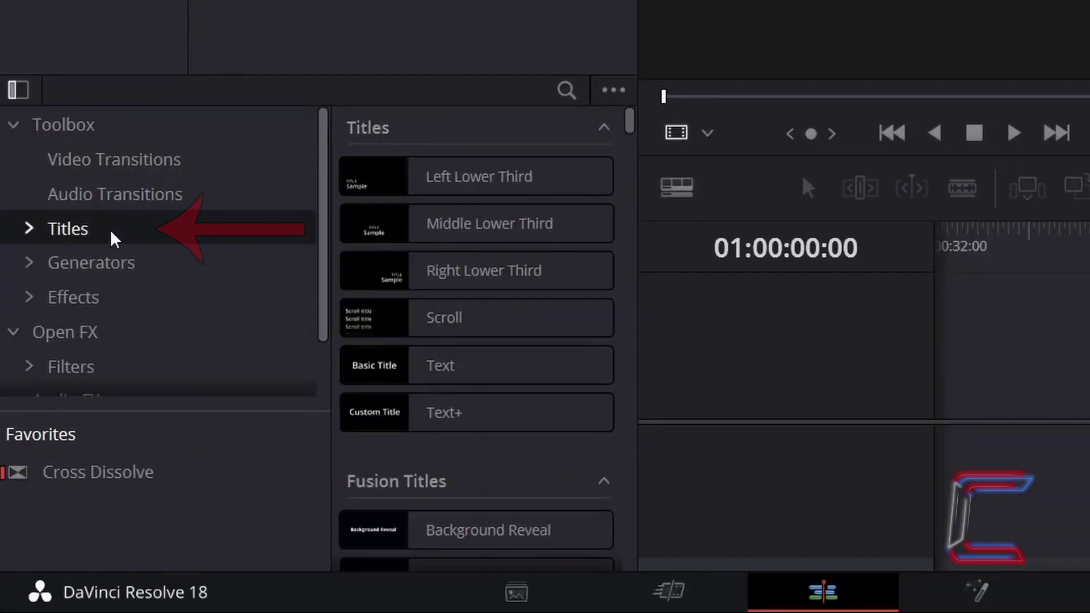
{"action": "left_click", "coordinate": [187, 266]}
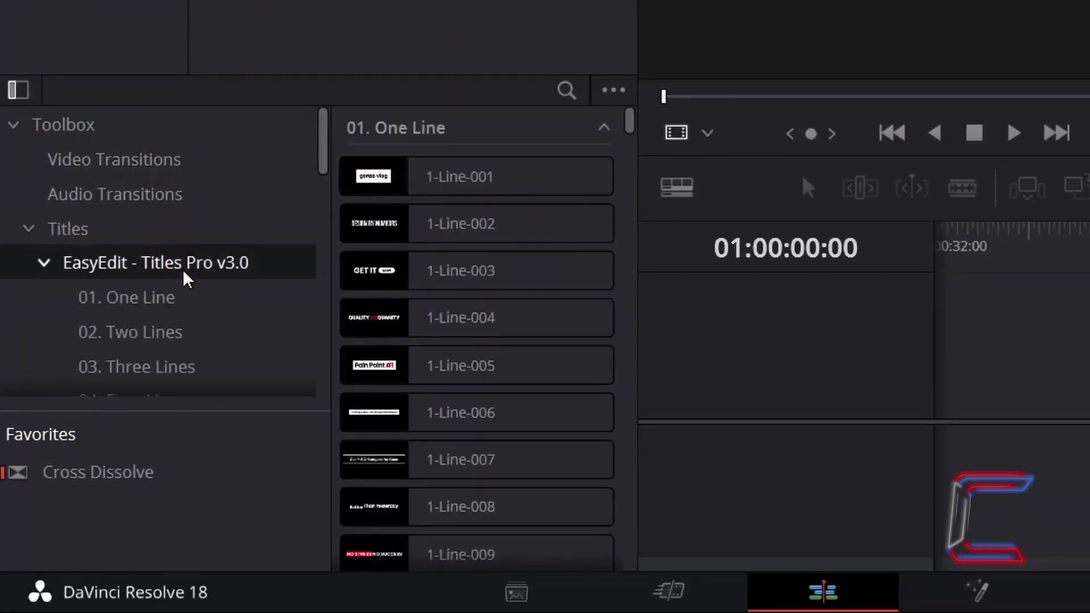
{"action": "scroll", "coordinate": [480, 341], "scroll_direction": "down", "scroll_amount": 5}
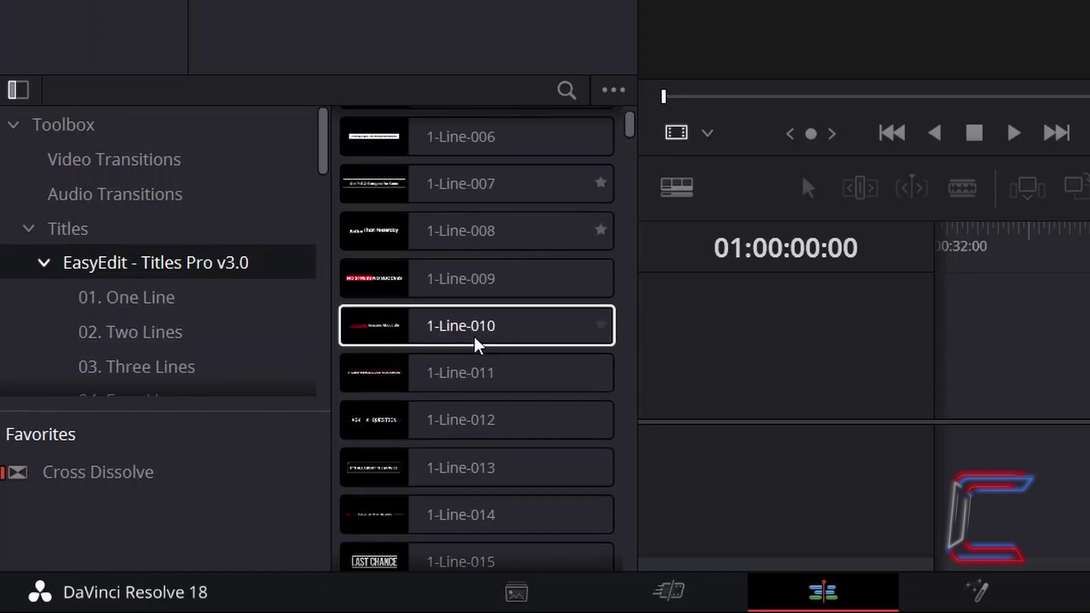
{"action": "scroll", "coordinate": [479, 341], "scroll_direction": "down", "scroll_amount": 5}
{"action": "scroll", "coordinate": [457, 363], "scroll_direction": "down", "scroll_amount": 5}
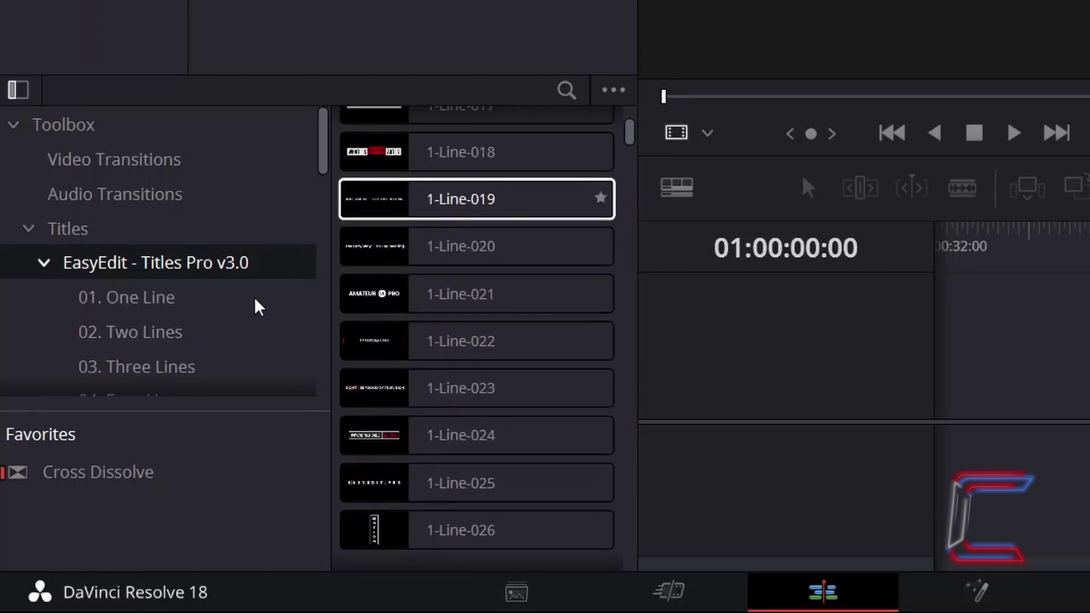
{"action": "scroll", "coordinate": [227, 300], "scroll_direction": "down", "scroll_amount": 2}
{"action": "scroll", "coordinate": [201, 290], "scroll_direction": "up", "scroll_amount": 1}
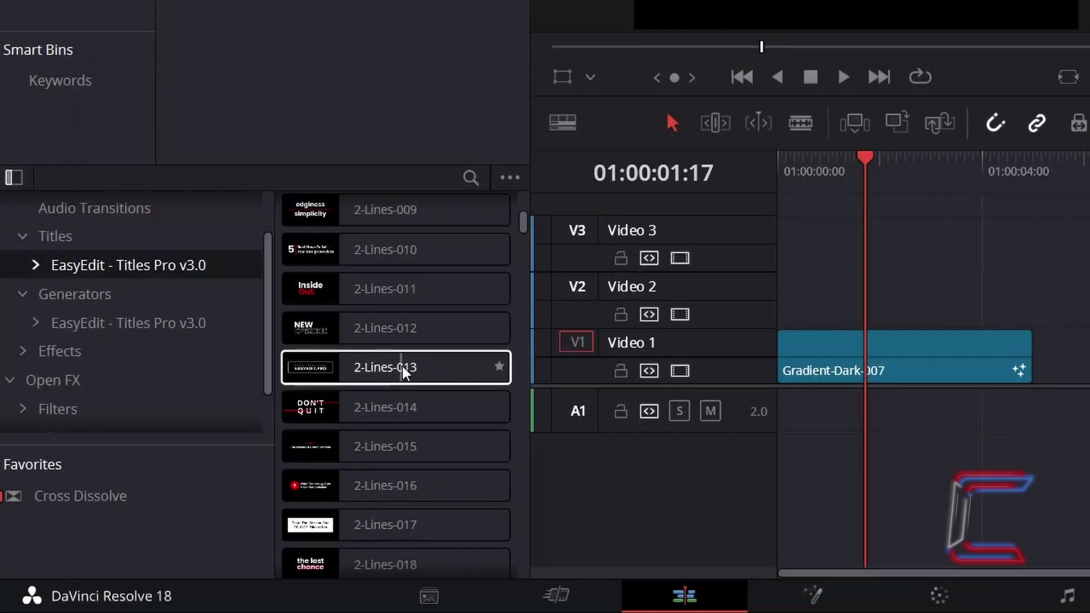
Drop the 2-Lines-013 title onto Video 2 over the gradient and scrub to preview EASYEDIT.PRO
{"action": "left_click_drag", "start_coordinate": [403, 372], "coordinate": [793, 297]}
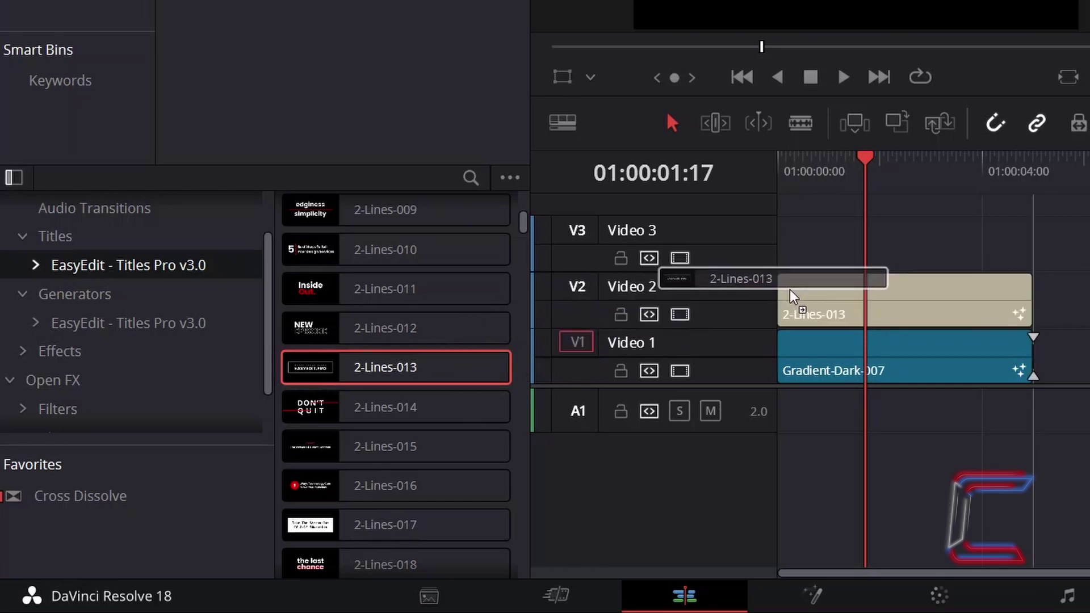
{"action": "left_click_drag", "start_coordinate": [865, 160], "coordinate": [976, 160]}
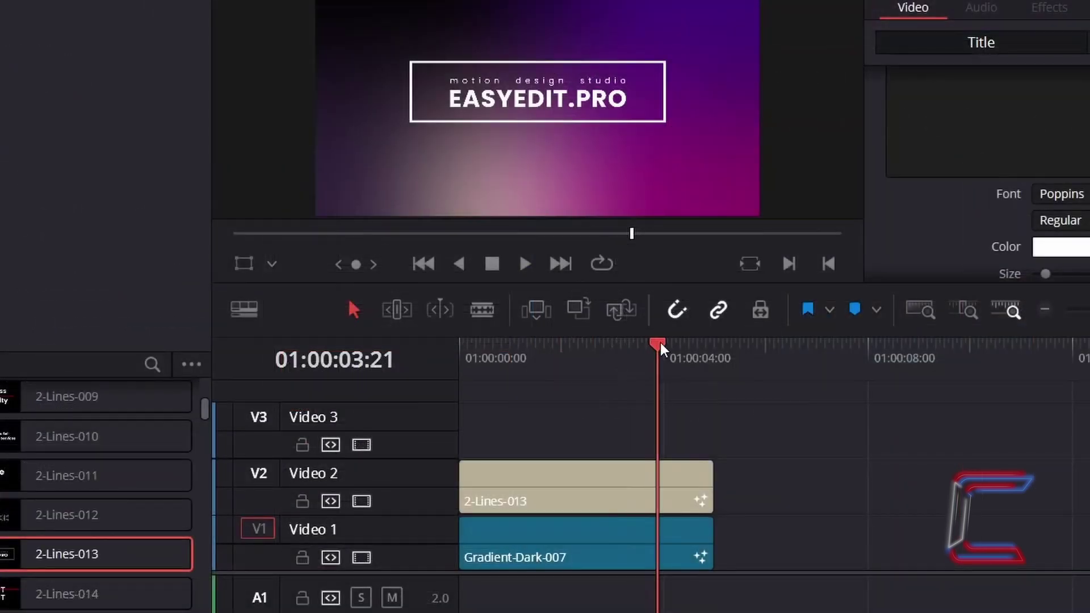
{"action": "left_click_drag", "start_coordinate": [660, 343], "coordinate": [588, 339]}
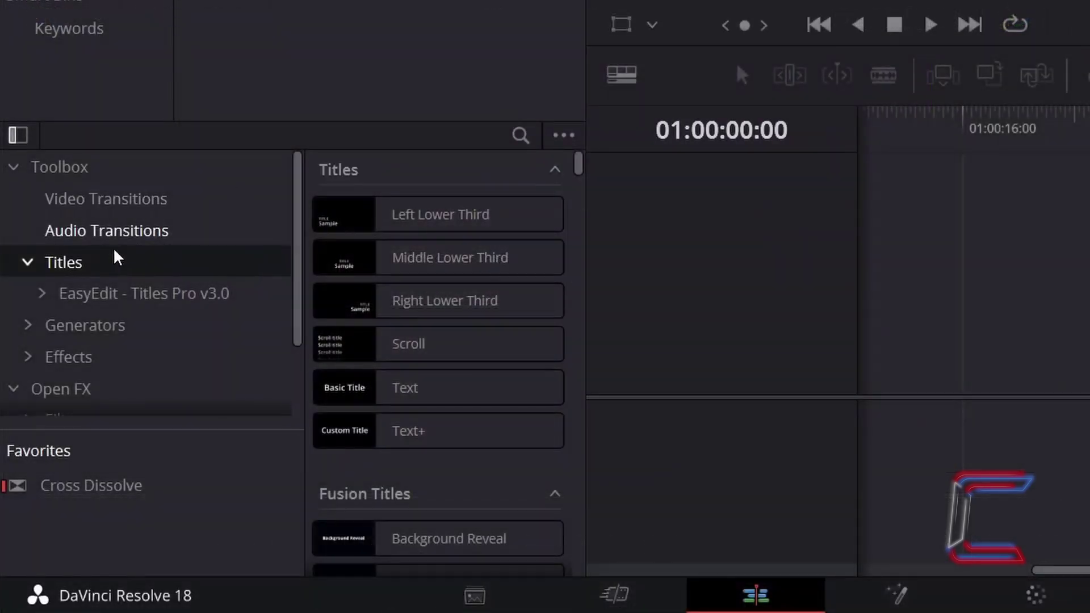
Drag Gradient-Light-009 from the EasyEdit generators onto the start of Video 1
{"action": "left_click", "coordinate": [27, 327]}
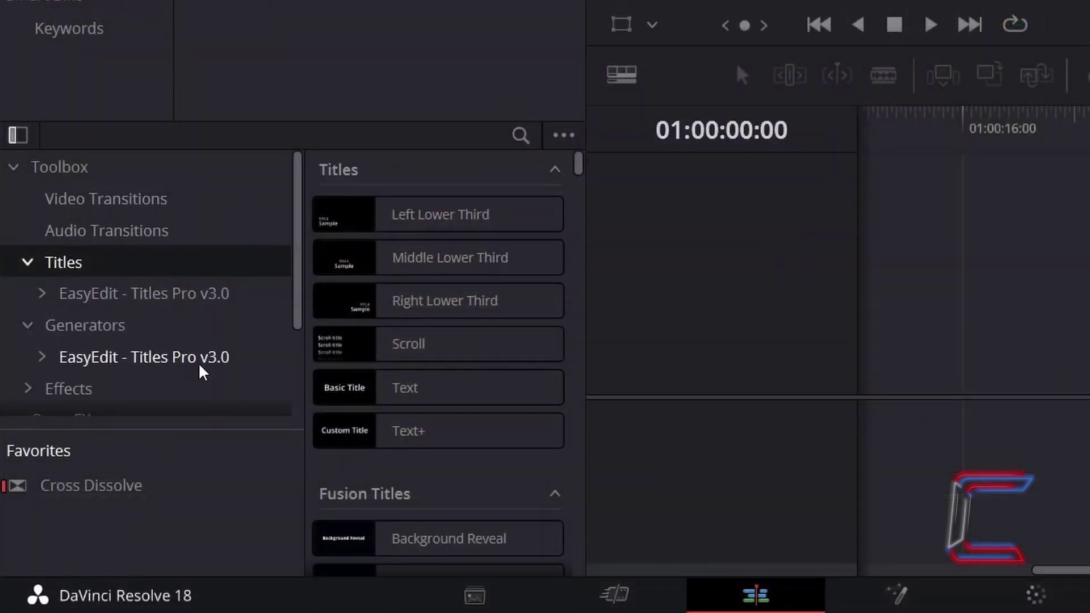
{"action": "left_click", "coordinate": [144, 357]}
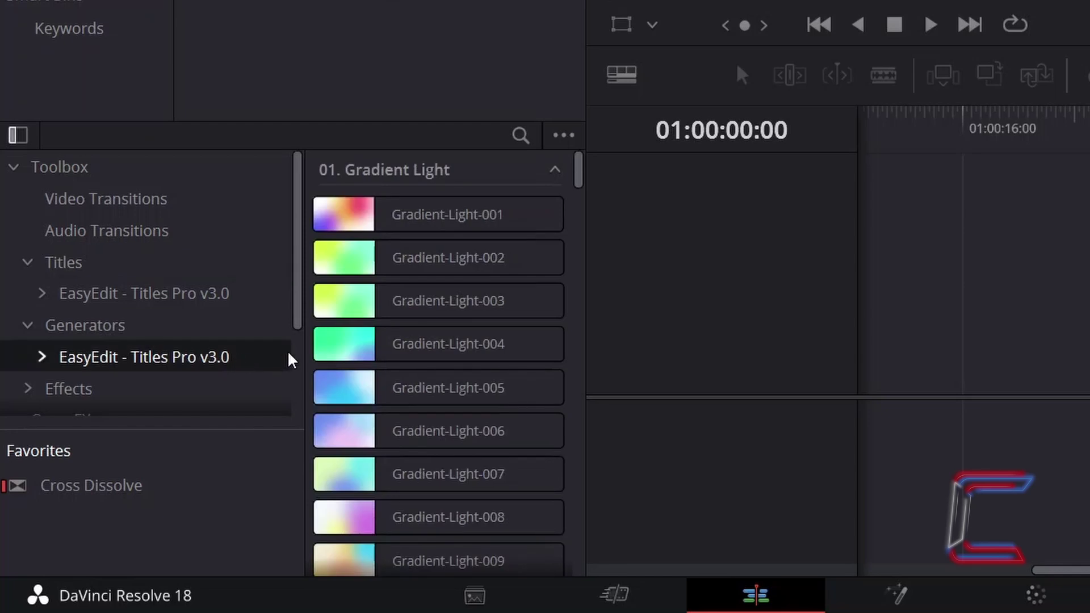
{"action": "scroll", "coordinate": [434, 355], "scroll_direction": "down", "scroll_amount": 3}
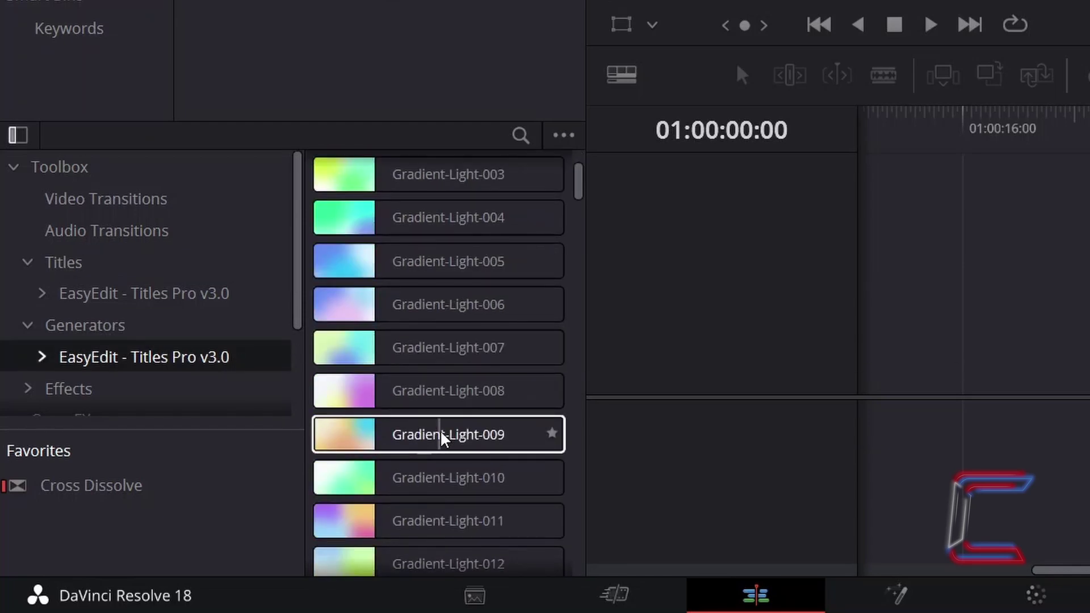
{"action": "mouse_move", "coordinate": [441, 438]}
{"action": "left_mouse_down"}
{"action": "mouse_move", "coordinate": [912, 329]}
{"action": "mouse_move", "coordinate": [895, 329]}
{"action": "mouse_move", "coordinate": [1073, 348]}
{"action": "left_mouse_up"}
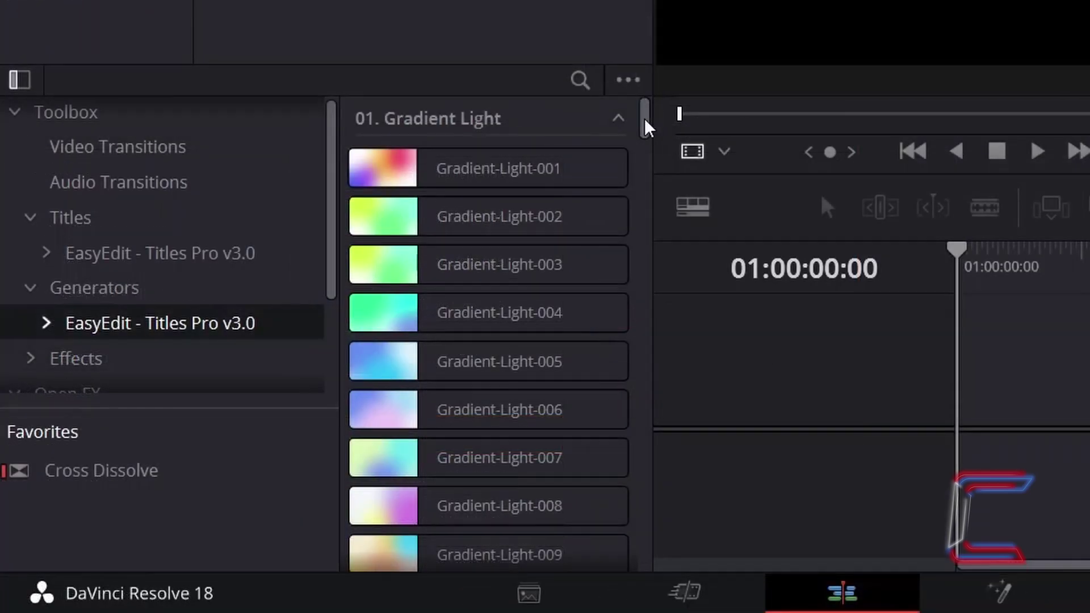
{"action": "left_click_drag", "start_coordinate": [645, 118], "coordinate": [649, 188]}
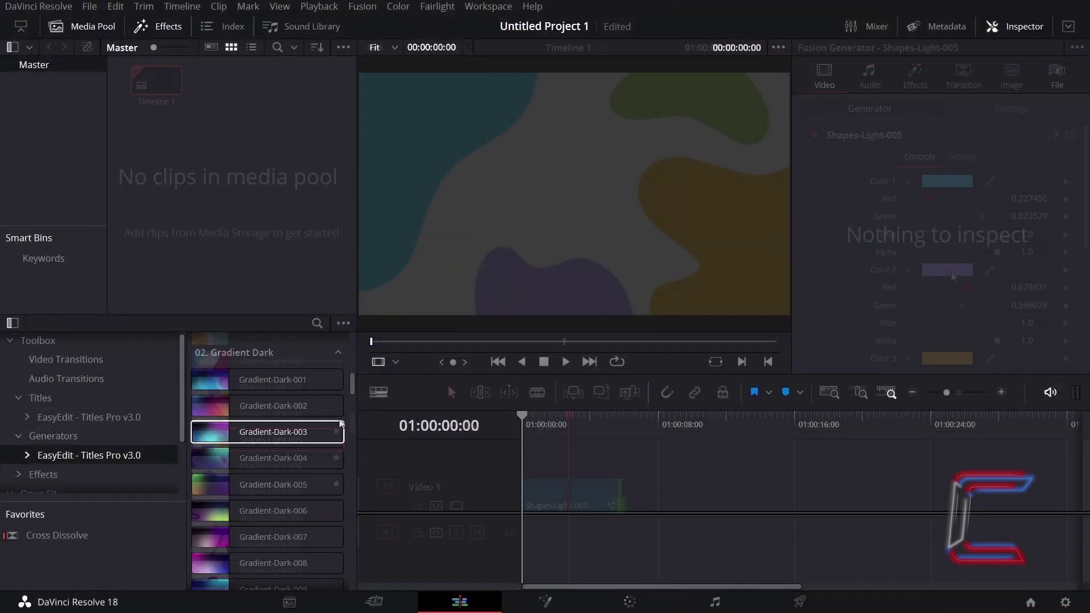
Make the shapes background's second colour yellow, then start changing Gradient-Light-009's duration with Ctrl+D
{"action": "left_click", "coordinate": [519, 250]}
{"action": "left_click", "coordinate": [693, 432]}
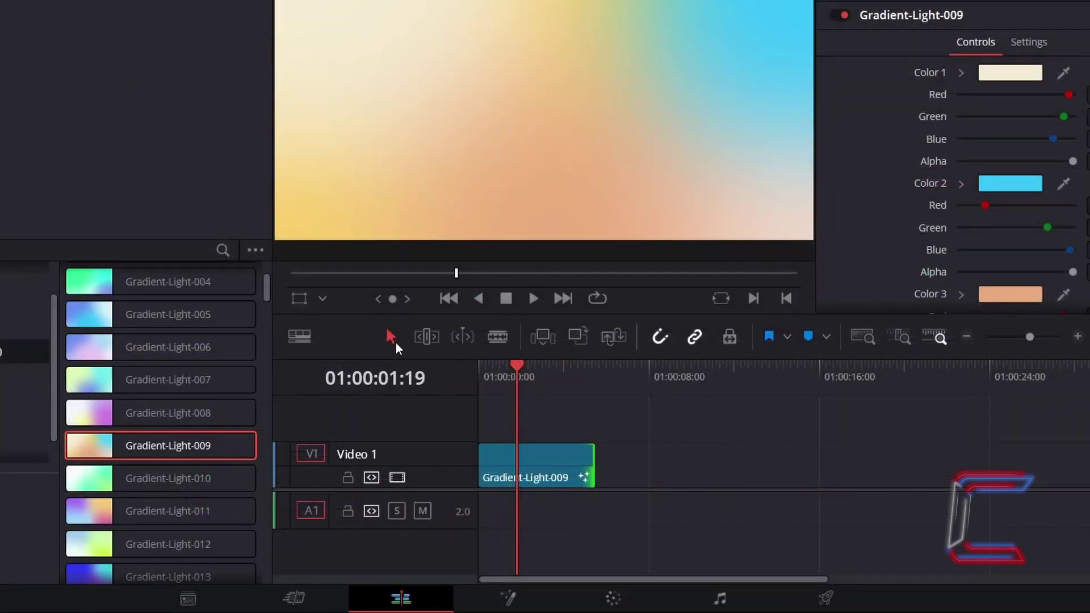
{"action": "mouse_move", "coordinate": [593, 467]}
{"action": "left_mouse_down"}
{"action": "mouse_move", "coordinate": [695, 473]}
{"action": "mouse_move", "coordinate": [583, 474]}
{"action": "left_mouse_up"}
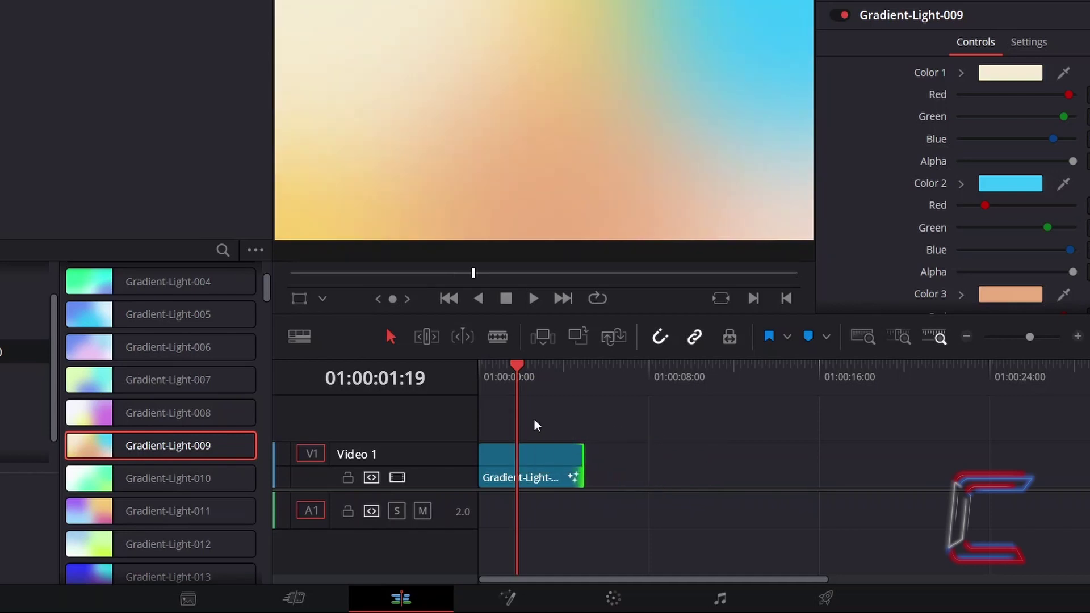
{"action": "left_click", "coordinate": [575, 449]}
{"action": "key", "text": "ctrl+d"}
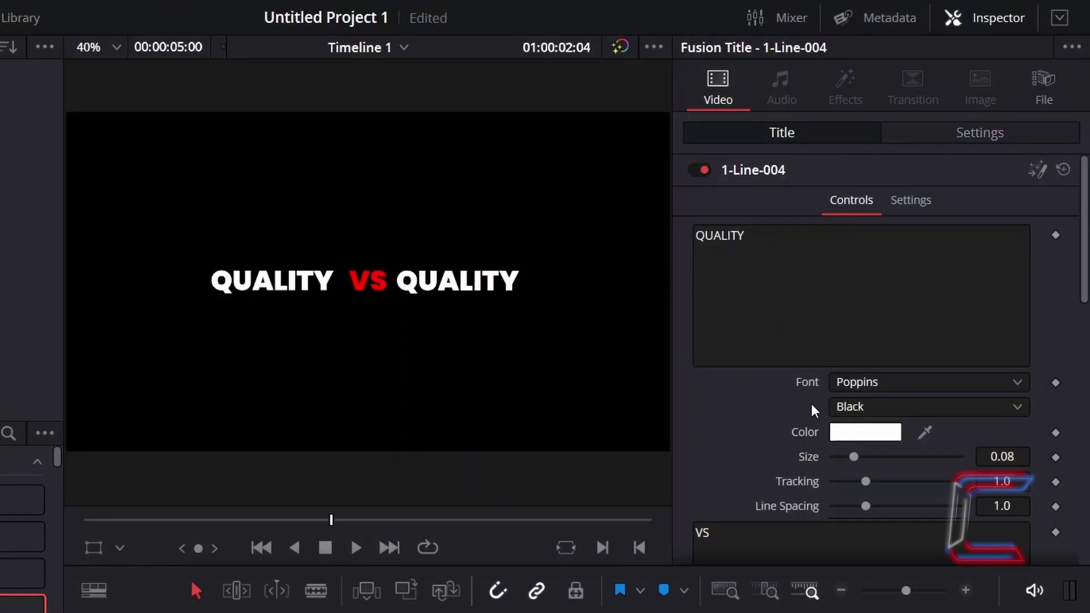
Reset the first QUALITY word's size to 0.08 and enlarge the red VS text
{"action": "mouse_move", "coordinate": [853, 458]}
{"action": "left_mouse_down"}
{"action": "mouse_move", "coordinate": [873, 458]}
{"action": "mouse_move", "coordinate": [862, 463]}
{"action": "left_mouse_up"}
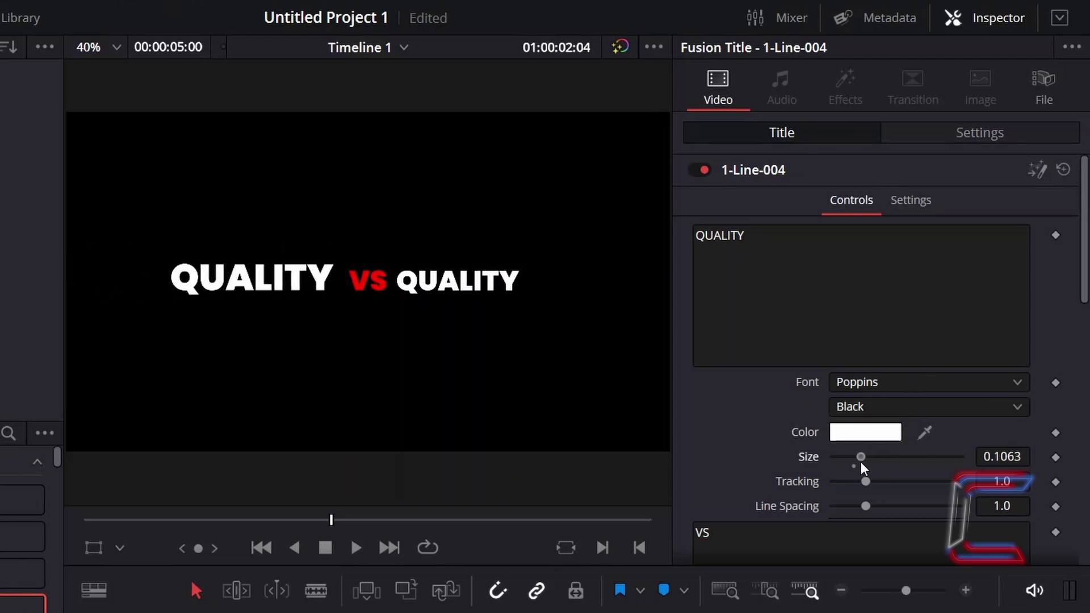
{"action": "left_click", "coordinate": [853, 466]}
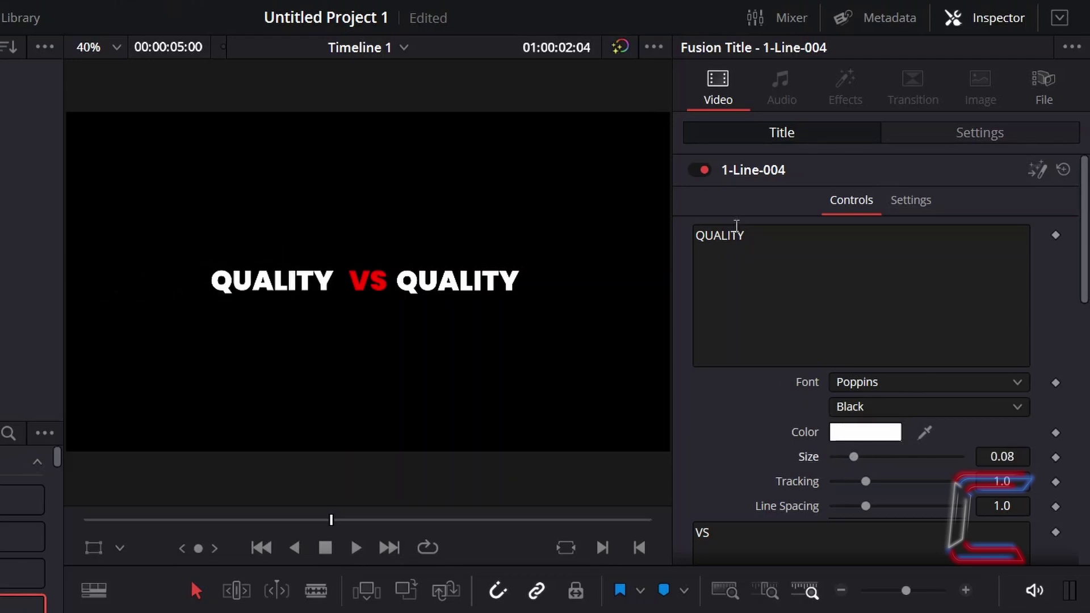
{"action": "scroll", "coordinate": [884, 347], "scroll_direction": "down", "scroll_amount": 2}
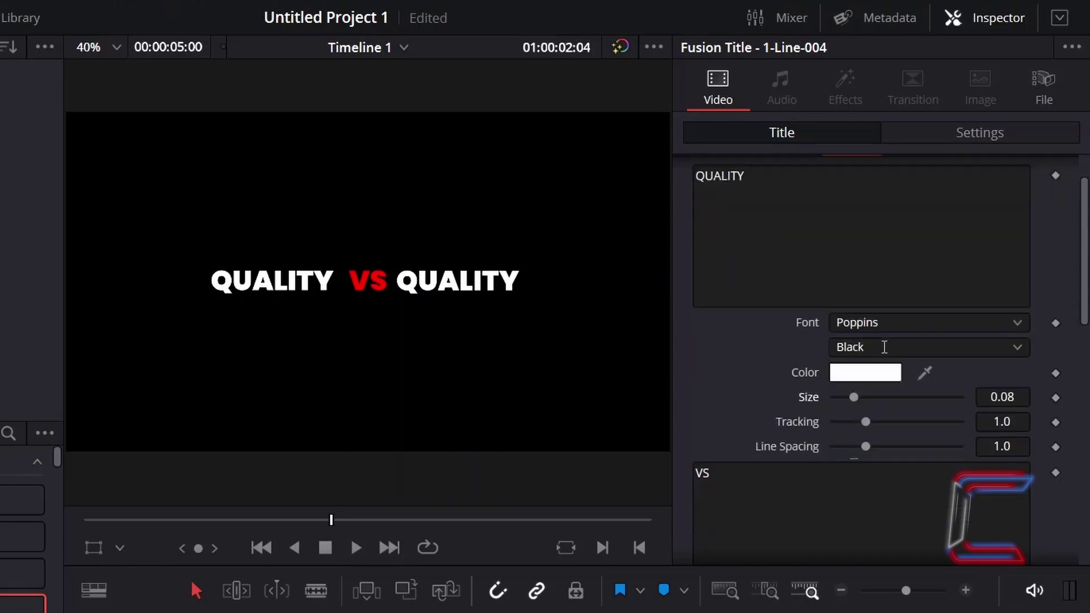
{"action": "scroll", "coordinate": [884, 347], "scroll_direction": "down", "scroll_amount": 4}
{"action": "scroll", "coordinate": [884, 348], "scroll_direction": "down", "scroll_amount": 2}
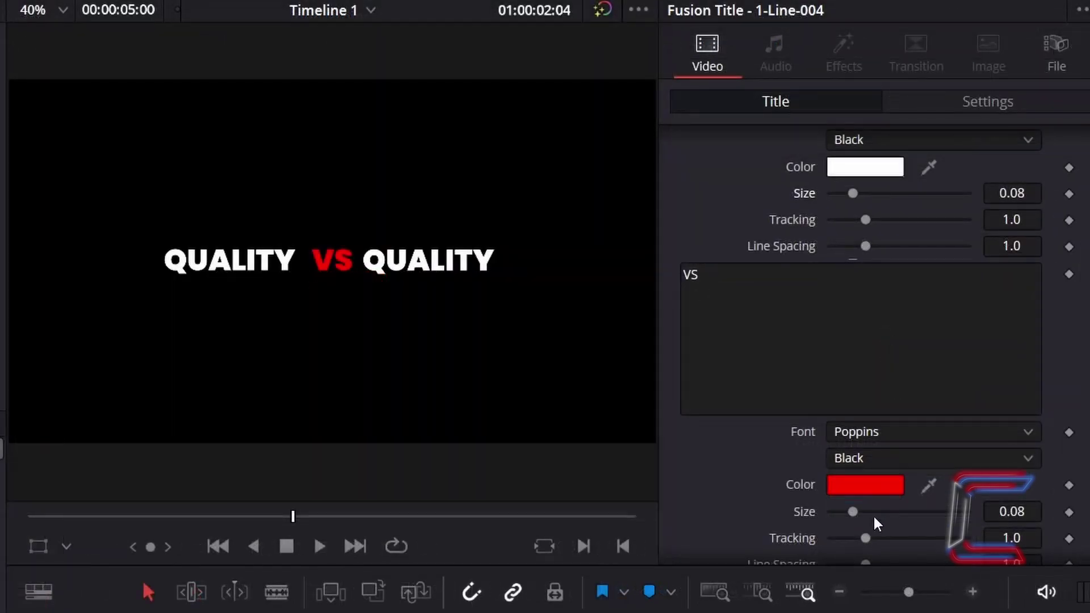
{"action": "mouse_move", "coordinate": [849, 509]}
{"action": "left_mouse_down"}
{"action": "mouse_move", "coordinate": [866, 517]}
{"action": "mouse_move", "coordinate": [855, 516]}
{"action": "left_mouse_up"}
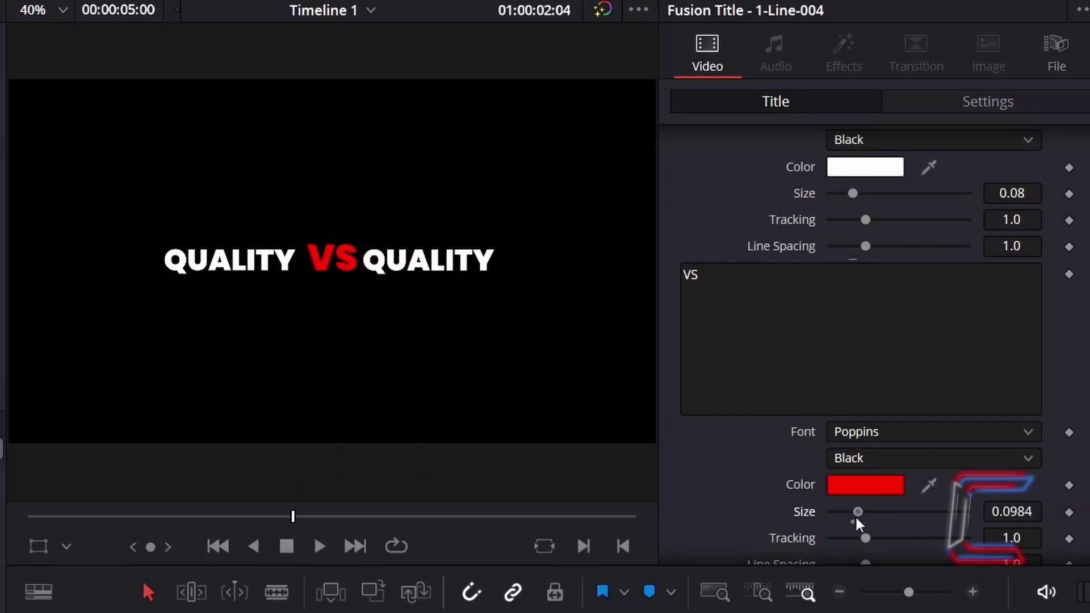
Change the VS text colour to cyan
{"action": "left_click", "coordinate": [846, 480]}
{"action": "left_click", "coordinate": [208, 285]}
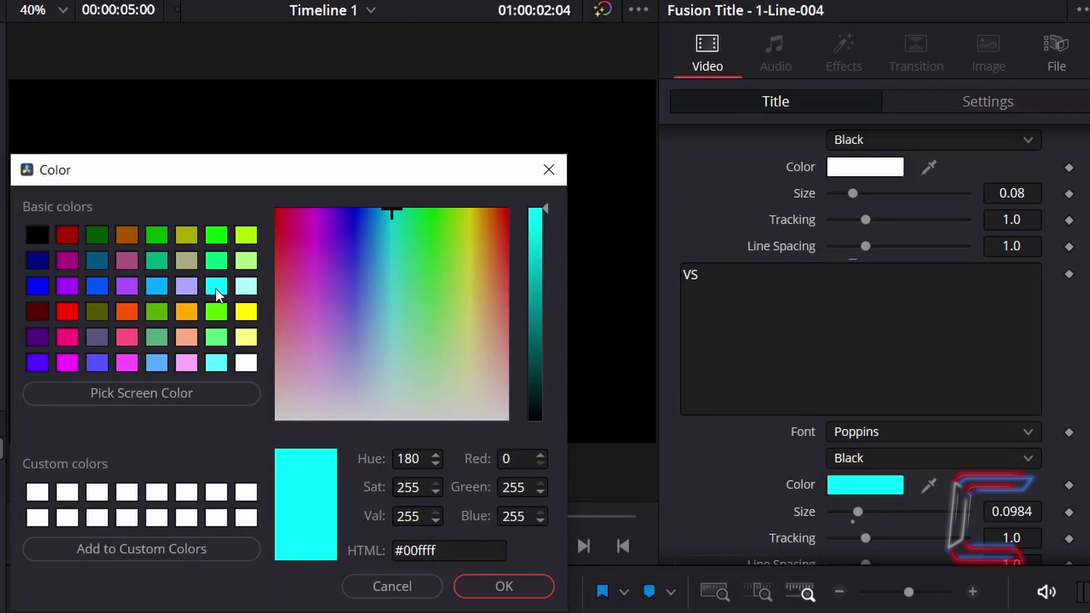
{"action": "left_click", "coordinate": [511, 590]}
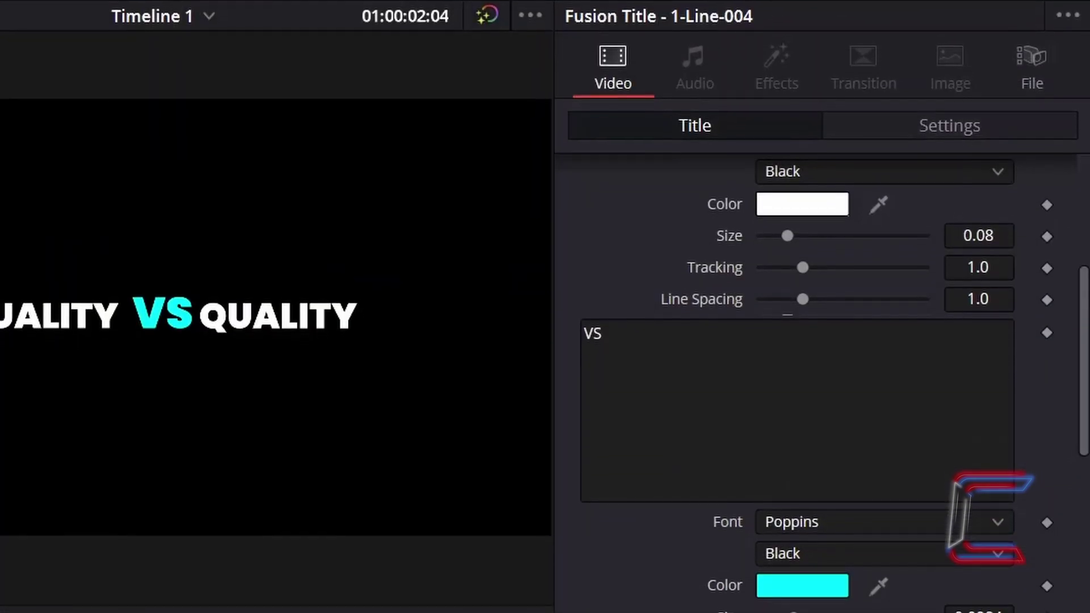
Tighten the second QUALITY word's letter tracking to about 0.91
{"action": "scroll", "coordinate": [761, 509], "scroll_direction": "down", "scroll_amount": 2}
{"action": "scroll", "coordinate": [762, 464], "scroll_direction": "down", "scroll_amount": 4}
{"action": "scroll", "coordinate": [761, 464], "scroll_direction": "down", "scroll_amount": 4}
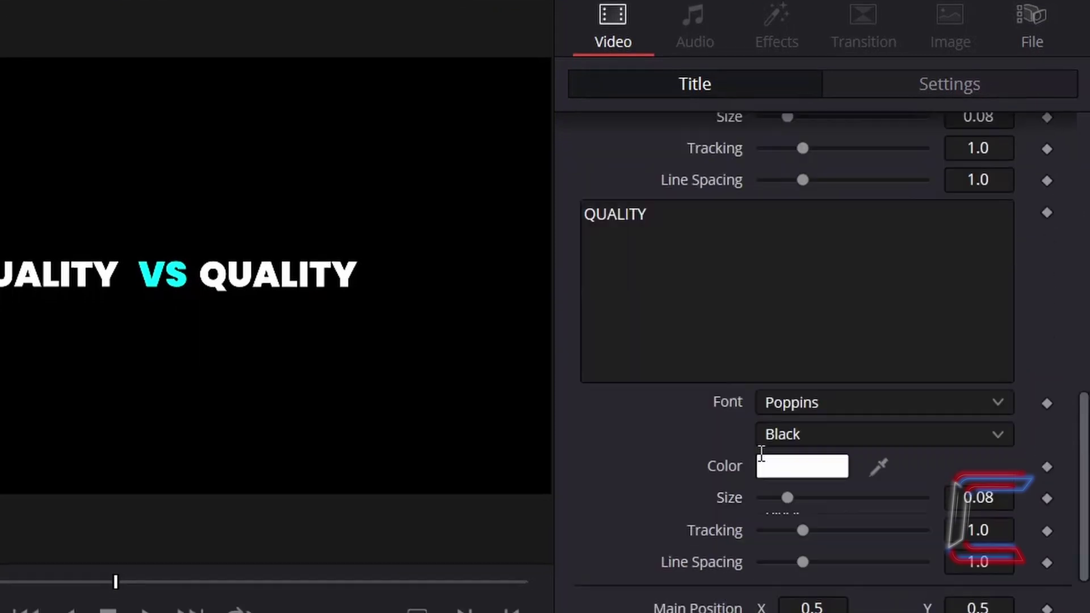
{"action": "scroll", "coordinate": [773, 416], "scroll_direction": "down", "scroll_amount": 2}
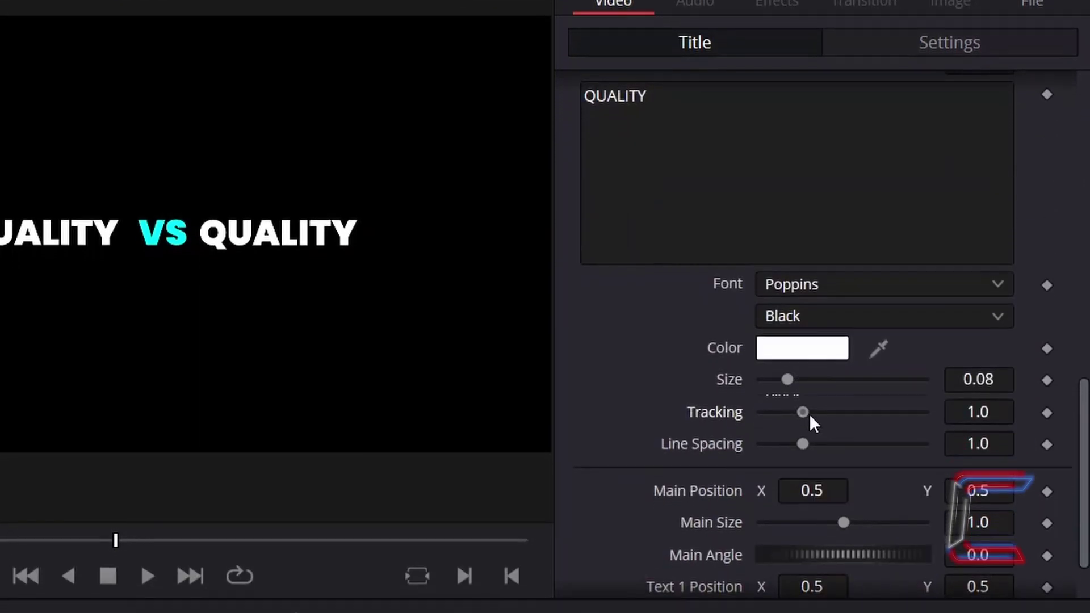
{"action": "mouse_move", "coordinate": [809, 414]}
{"action": "left_mouse_down"}
{"action": "mouse_move", "coordinate": [820, 404]}
{"action": "mouse_move", "coordinate": [805, 380]}
{"action": "mouse_move", "coordinate": [818, 373]}
{"action": "left_mouse_up"}
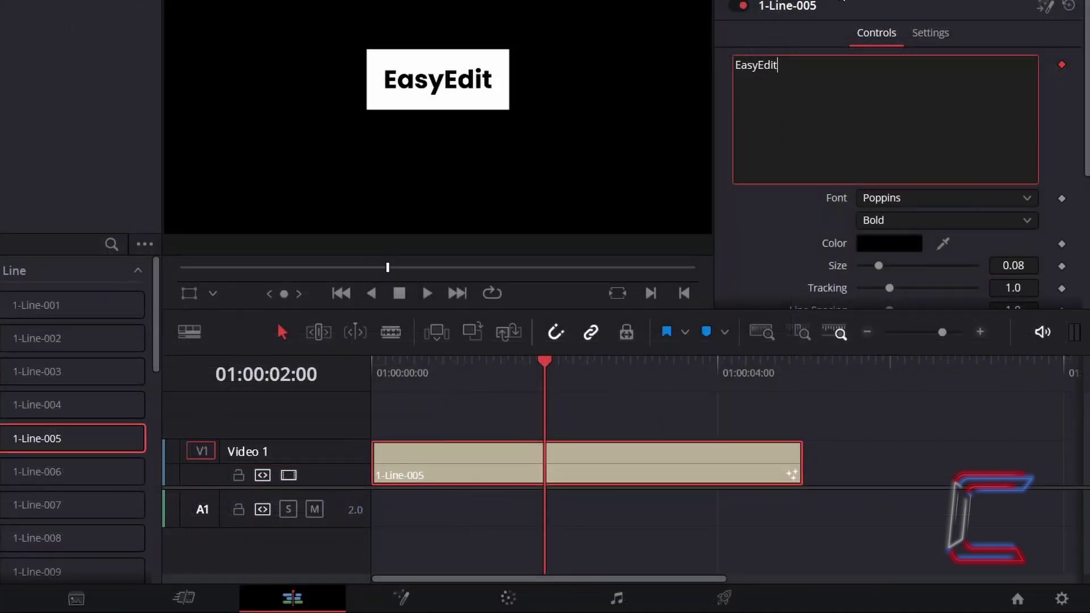
View the Follower options on the EasyEdit text box, then dismiss the menu unchanged
{"action": "right_click", "coordinate": [833, 85]}
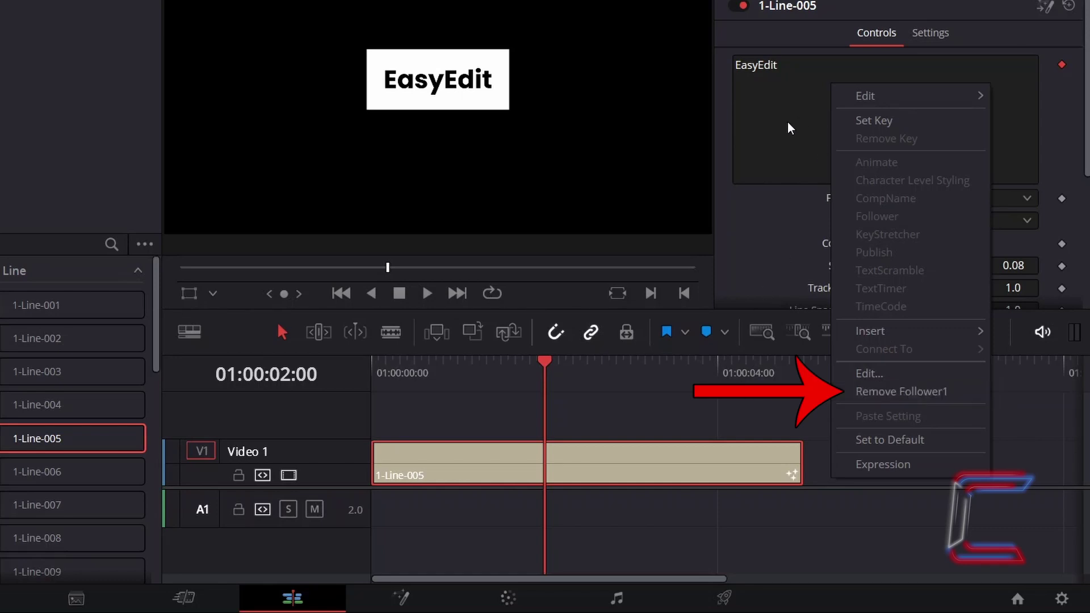
{"action": "left_click", "coordinate": [778, 148]}
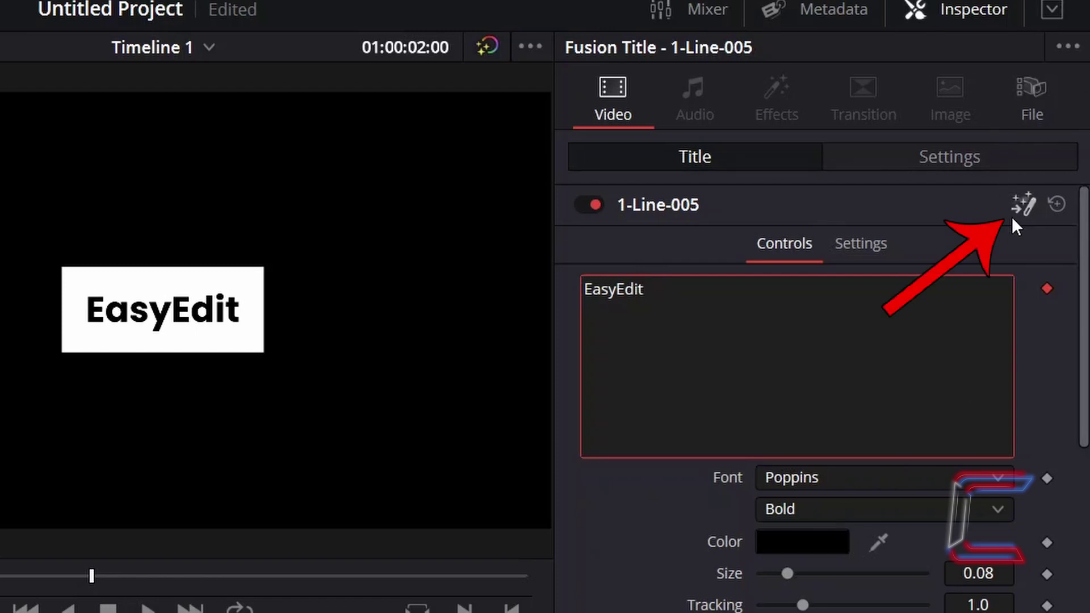
Open the EasyEdit title in Fusion and show Follower1's Transform character-spacing settings
{"action": "left_click", "coordinate": [1012, 216]}
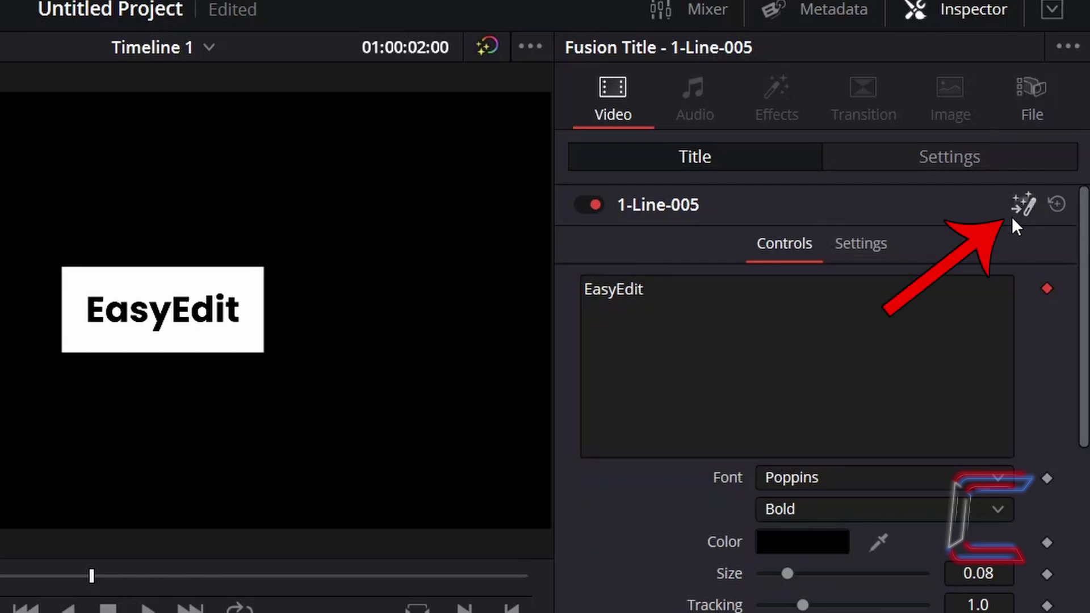
{"action": "left_click", "coordinate": [1011, 217]}
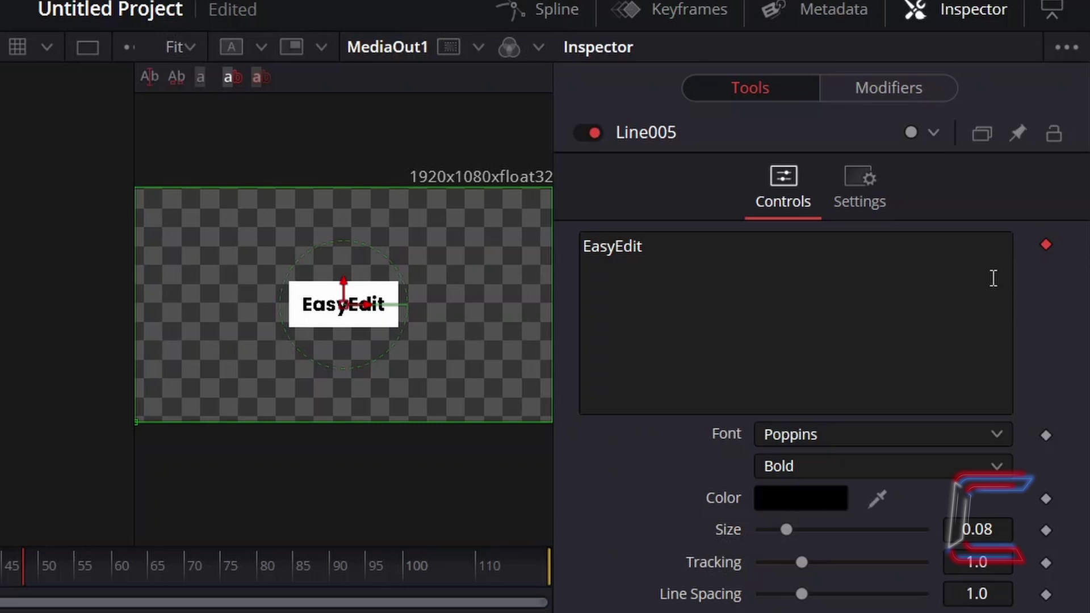
{"action": "left_click", "coordinate": [889, 100]}
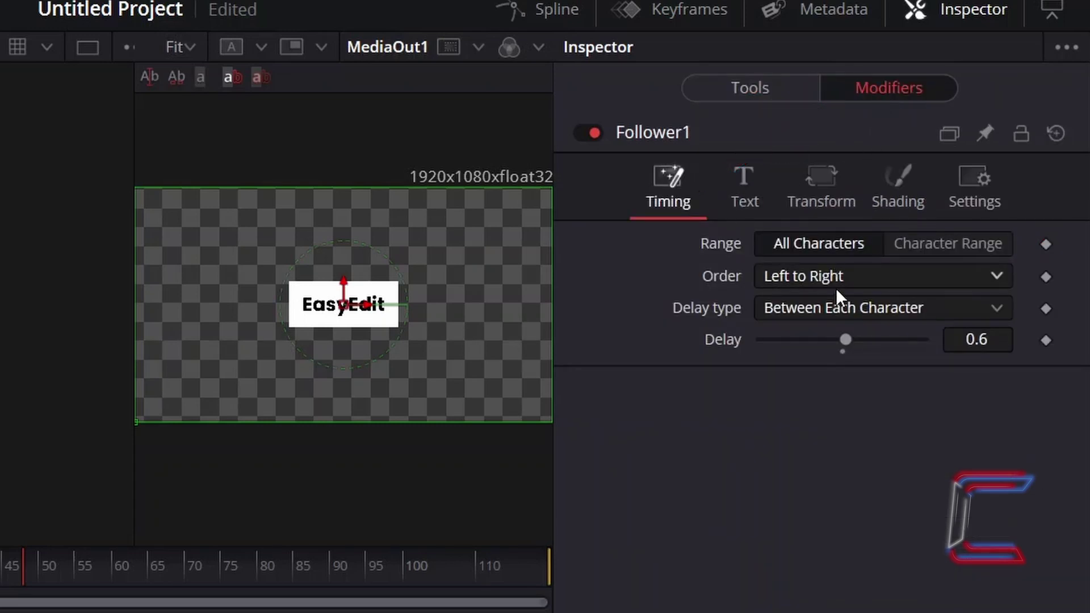
{"action": "left_click", "coordinate": [847, 193]}
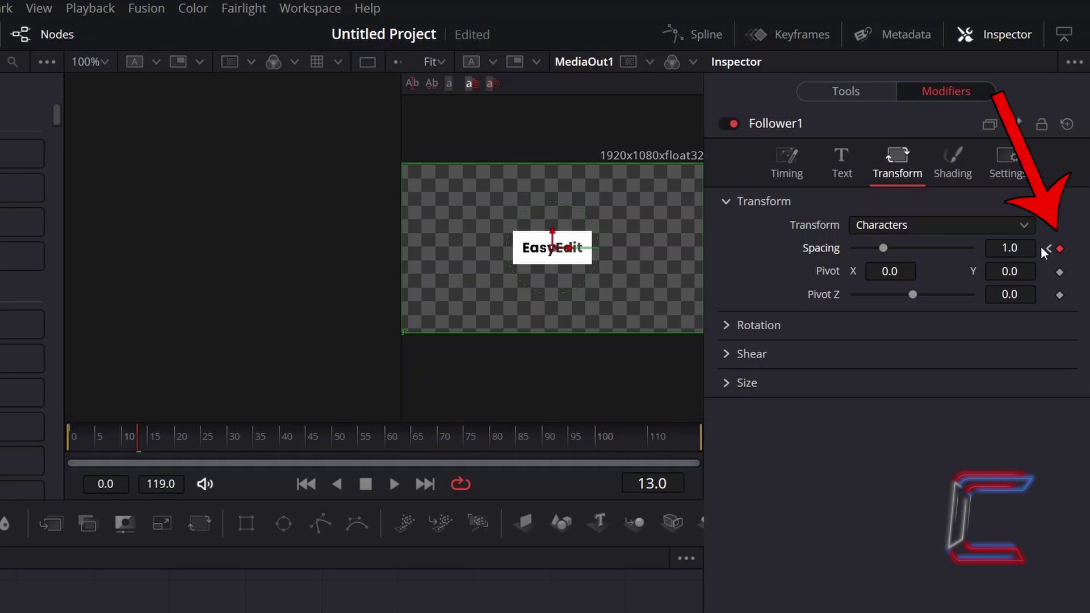
Step between the Spacing keyframes and widen the letter spacing on the frame-13 key
{"action": "left_click", "coordinate": [1048, 250]}
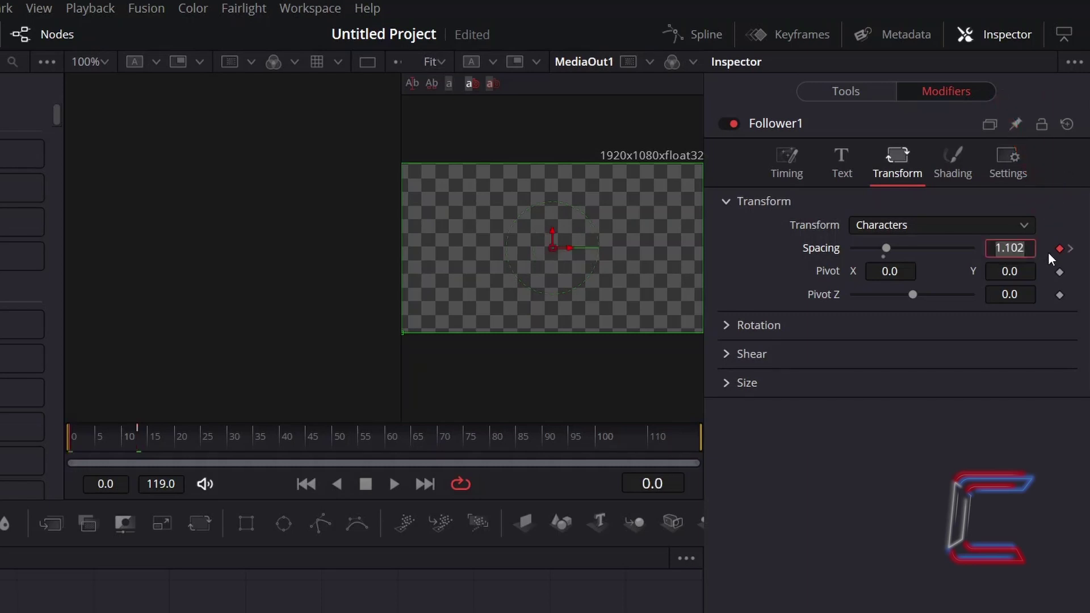
{"action": "left_click", "coordinate": [1071, 250]}
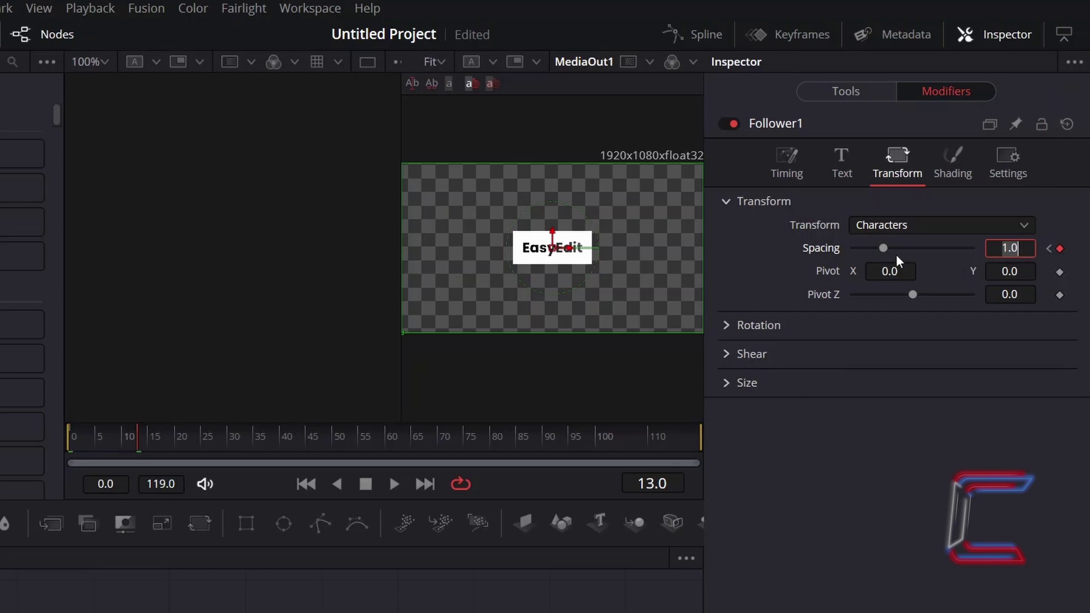
{"action": "left_click_drag", "start_coordinate": [915, 247], "coordinate": [895, 243]}
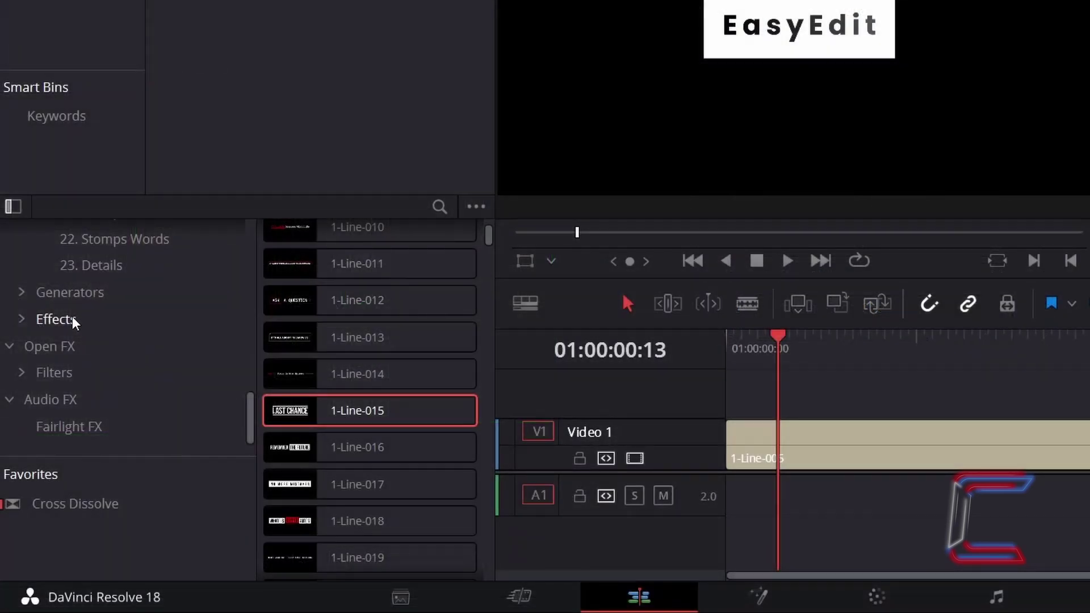
Drag Viewfinder-H-001 from Effects > EasyEdit - Titles Pro v3.0 onto the EasyEdit title clip
{"action": "left_click", "coordinate": [23, 318]}
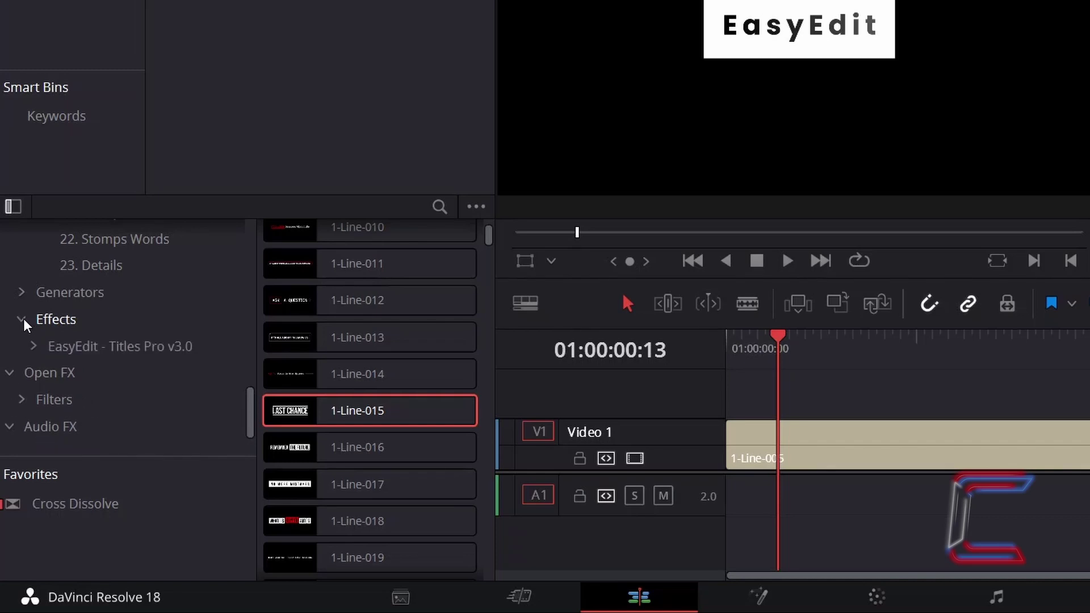
{"action": "left_click", "coordinate": [90, 342]}
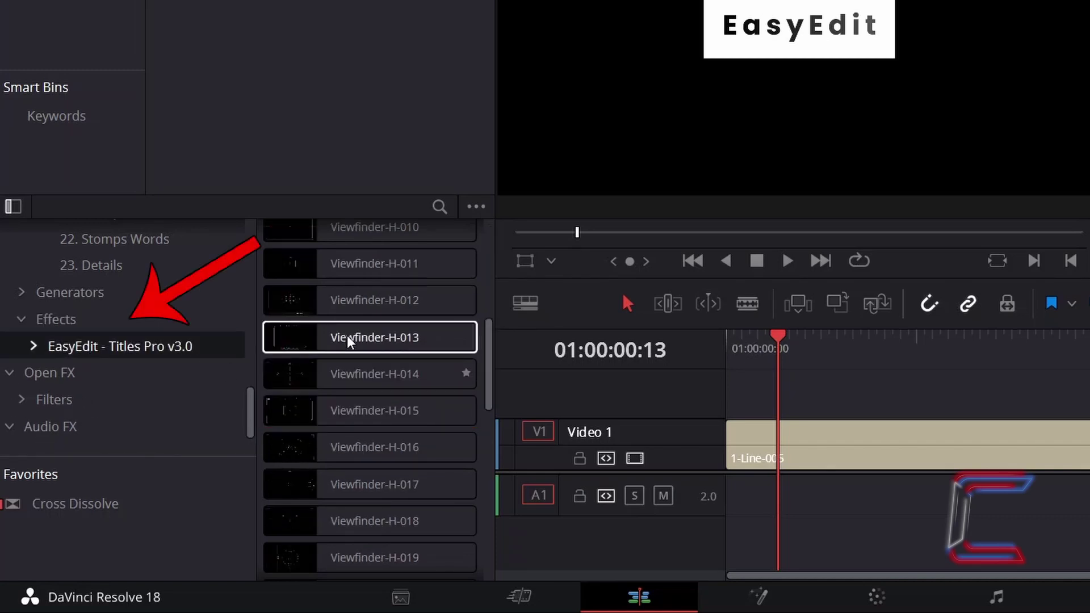
{"action": "scroll", "coordinate": [358, 279], "scroll_direction": "up", "scroll_amount": 3}
{"action": "scroll", "coordinate": [356, 274], "scroll_direction": "up", "scroll_amount": 2}
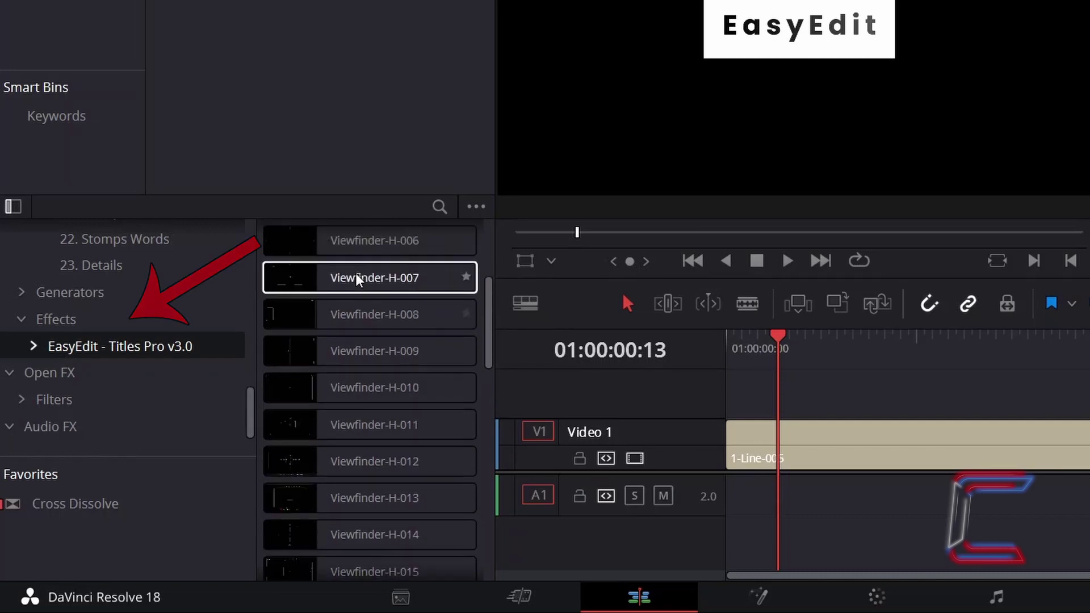
{"action": "scroll", "coordinate": [352, 278], "scroll_direction": "up", "scroll_amount": 4}
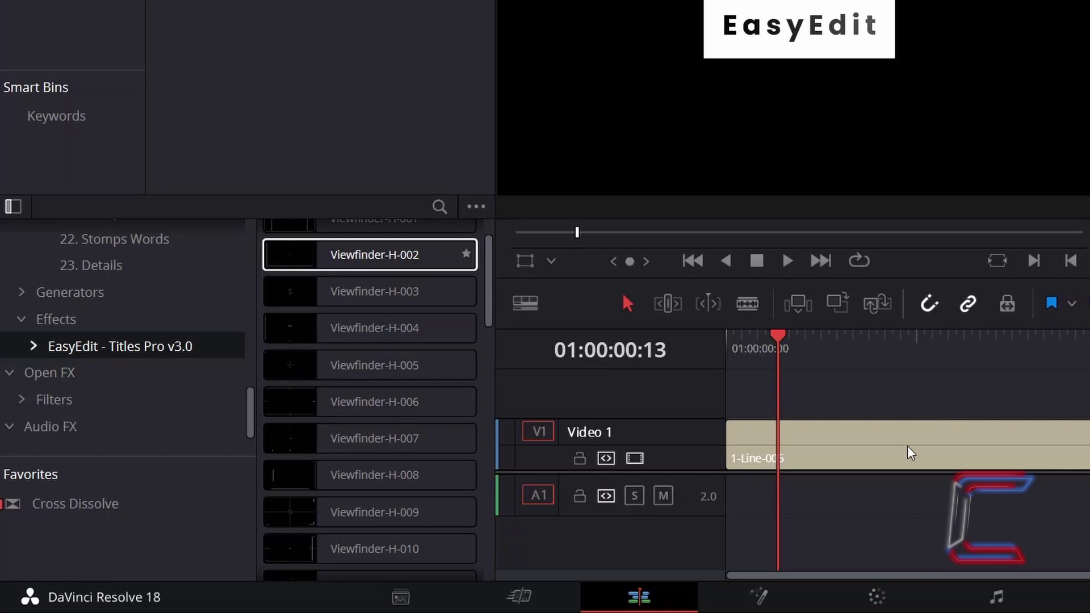
{"action": "scroll", "coordinate": [369, 274], "scroll_direction": "up", "scroll_amount": 2}
{"action": "mouse_move", "coordinate": [369, 274]}
{"action": "left_mouse_down"}
{"action": "mouse_move", "coordinate": [954, 470]}
{"action": "mouse_move", "coordinate": [944, 451]}
{"action": "left_mouse_up"}
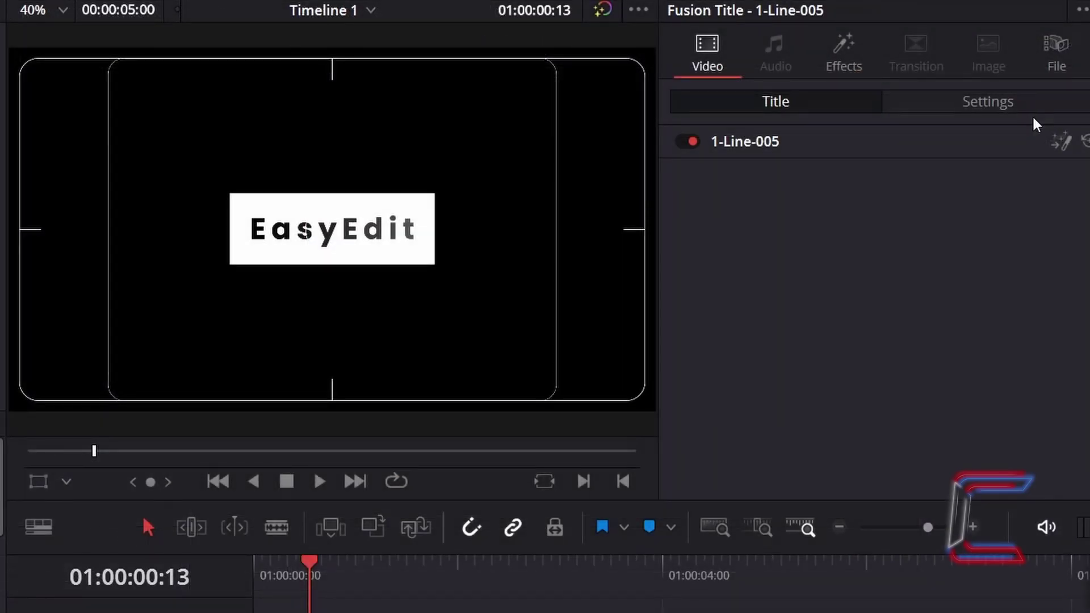
Recolour the Viewfinder-H-001 frame to purple #4e08ff in the Inspector's Effects settings
{"action": "left_click", "coordinate": [996, 100]}
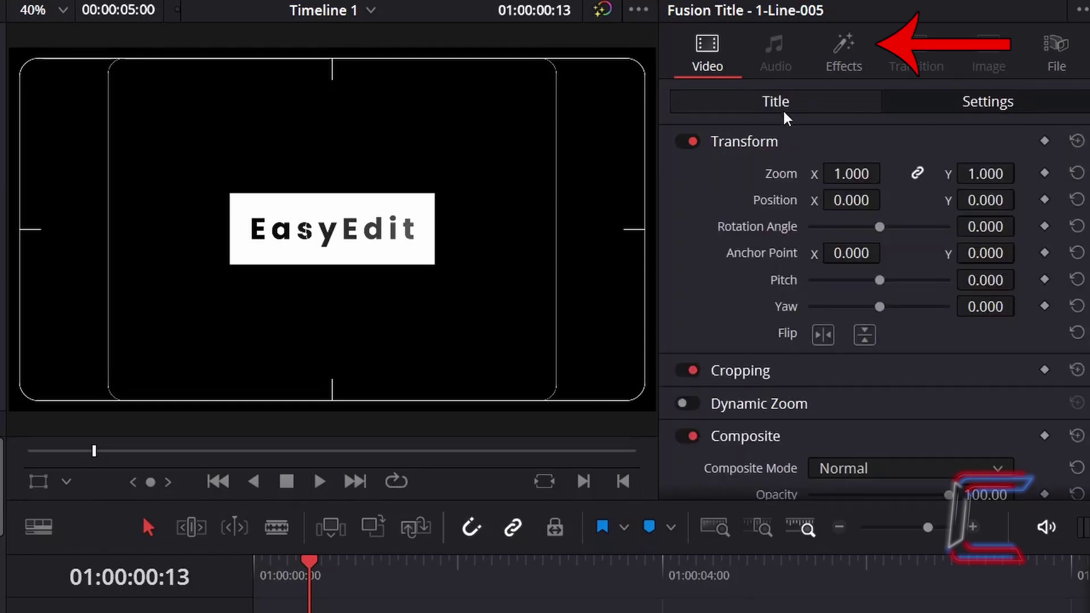
{"action": "left_click", "coordinate": [824, 50]}
{"action": "left_click", "coordinate": [887, 220]}
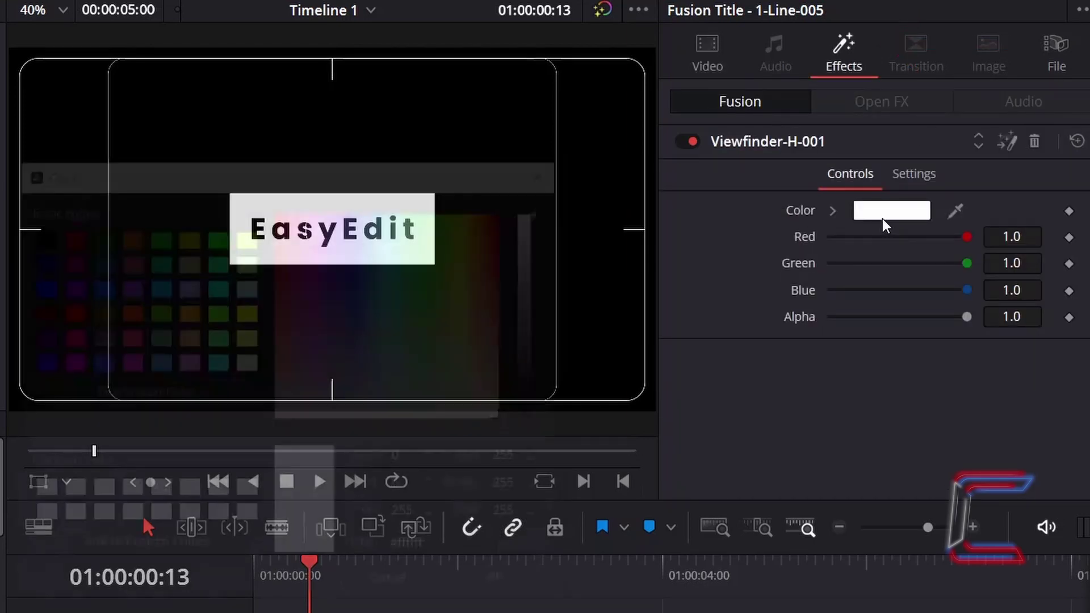
{"action": "left_click", "coordinate": [342, 216]}
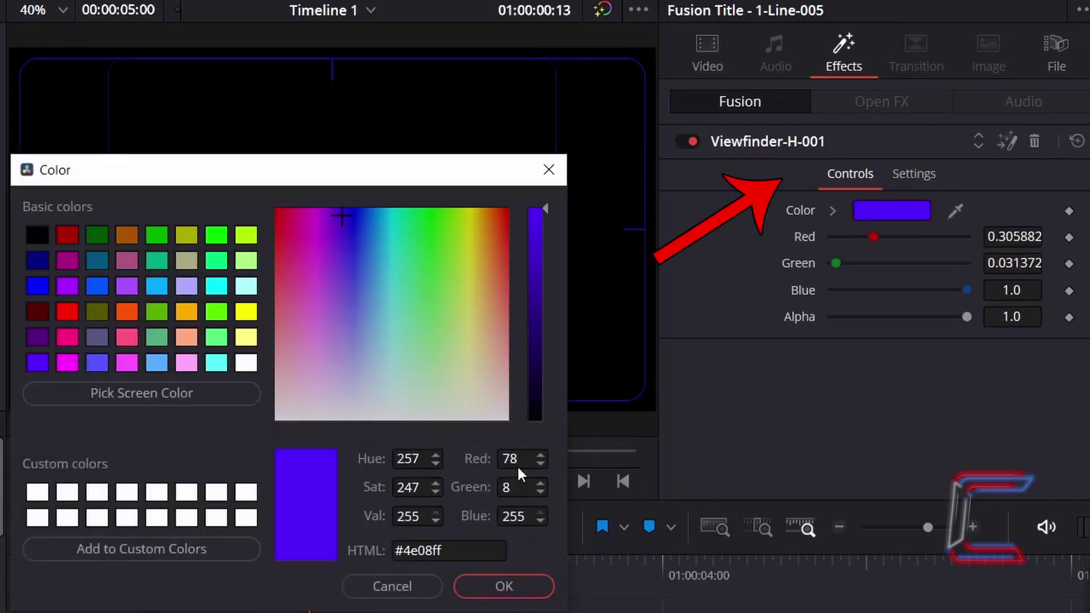
{"action": "left_click", "coordinate": [506, 586]}
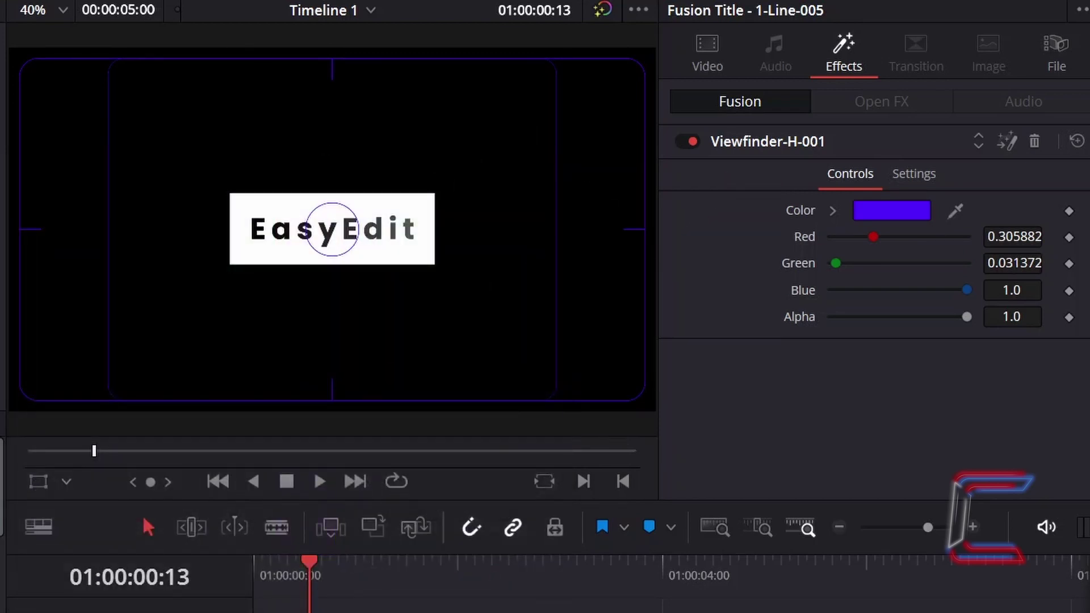